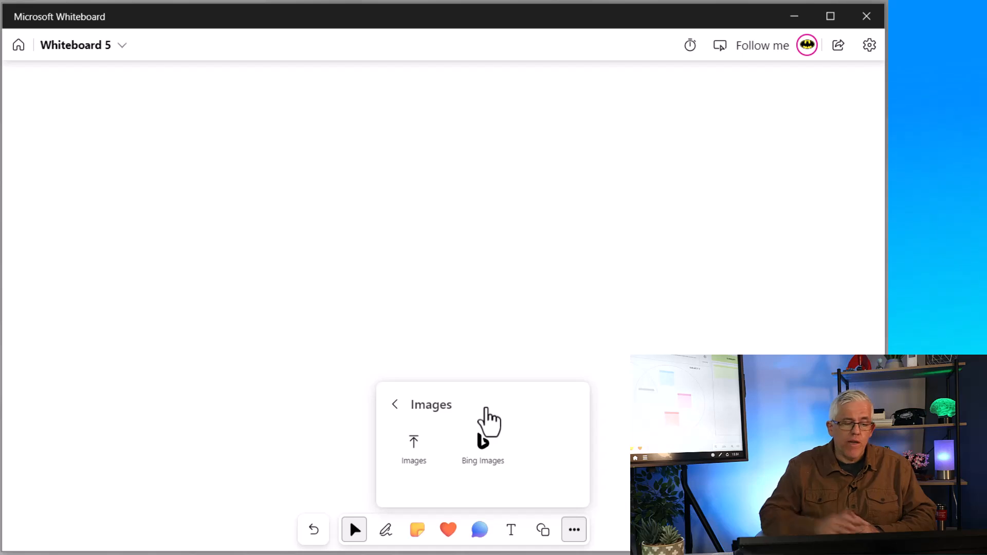
# Search Bing Images for "hiking" and insert the autumn mountain trail photo with the wooden bridge.
pyautogui.click(482, 445)
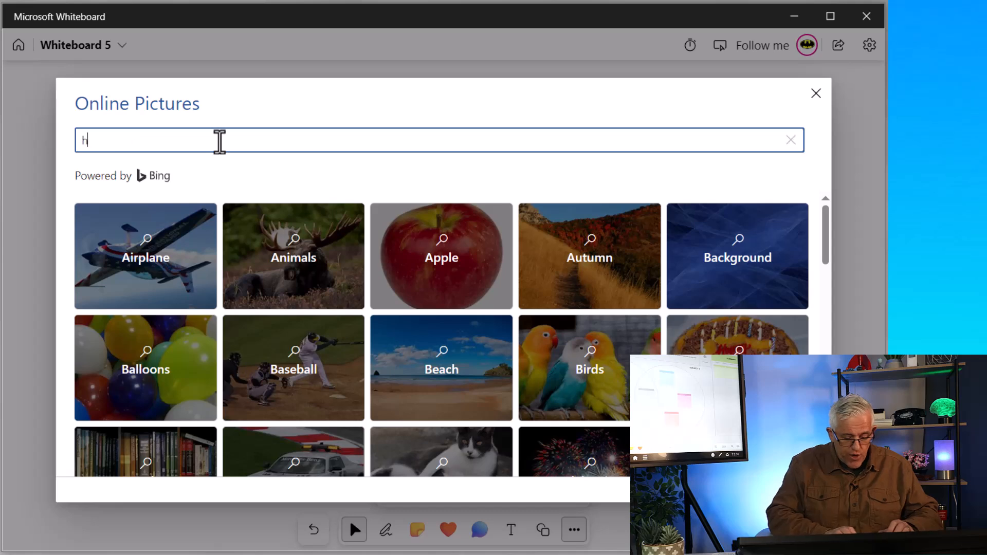
pyautogui.press('Return')
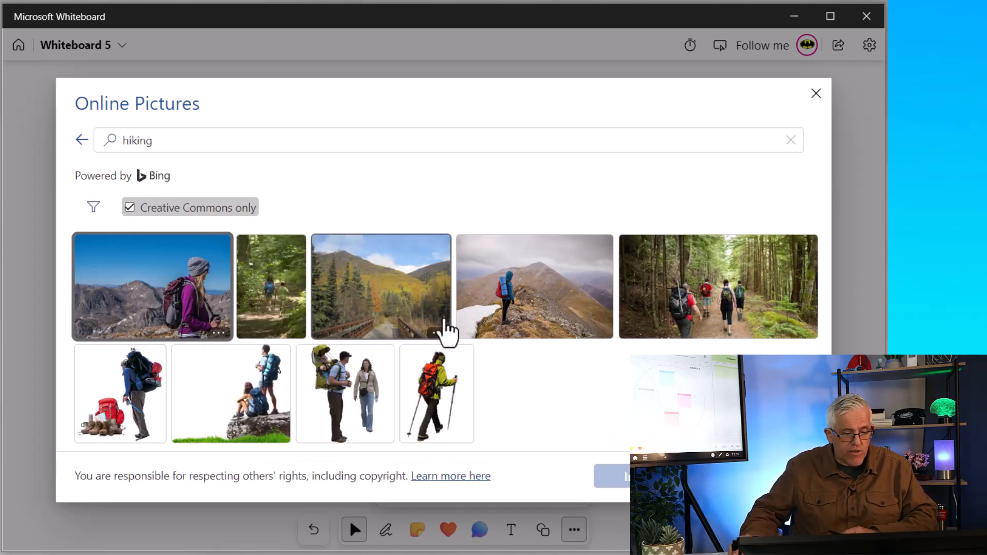
pyautogui.click(187, 149)
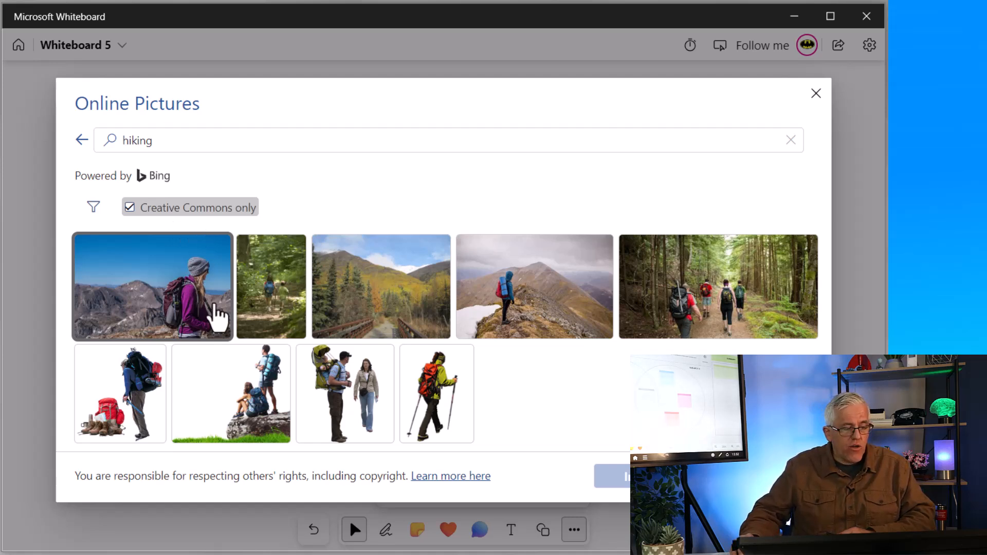
pyautogui.click(347, 309)
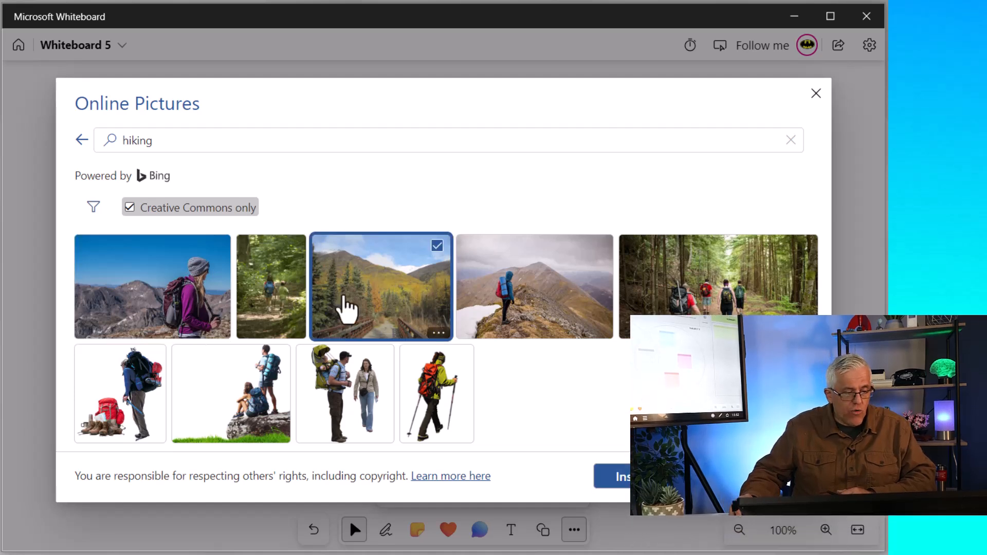
pyautogui.click(654, 483)
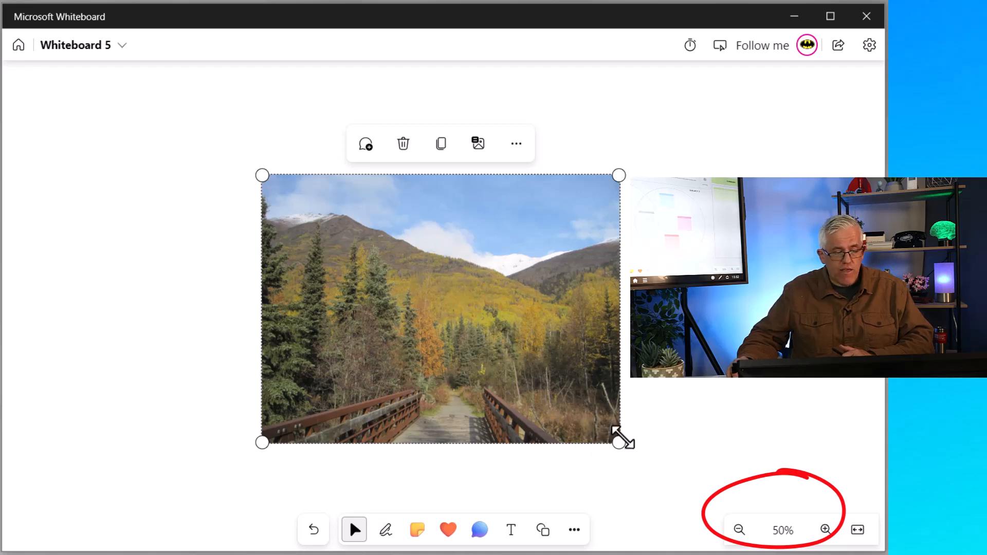
# Shrink the inserted trail photo and, with the board at 100% zoom, place it with free space beside it for notes.
pyautogui.moveTo(622, 440); pyautogui.dragTo(484, 332)
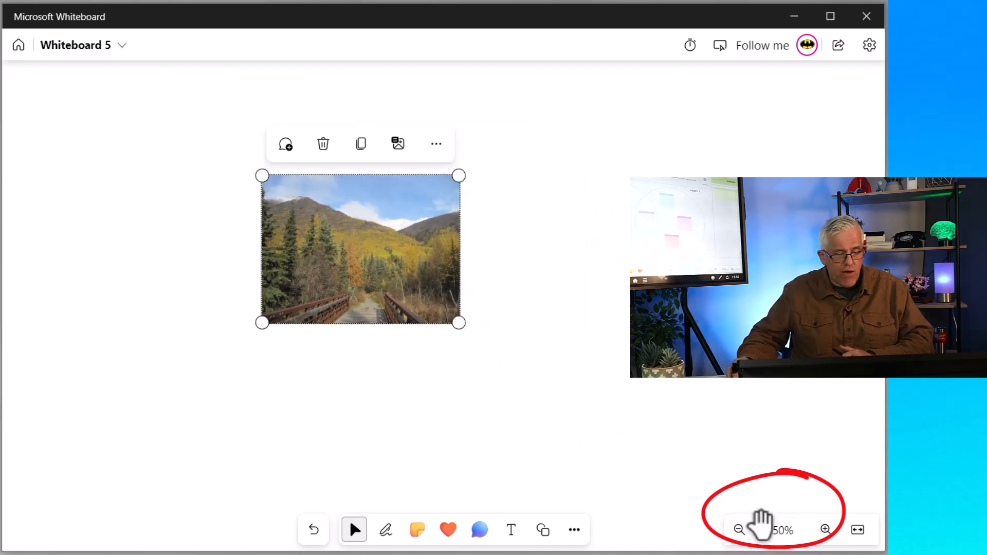
pyautogui.click(782, 534)
pyautogui.click(785, 411)
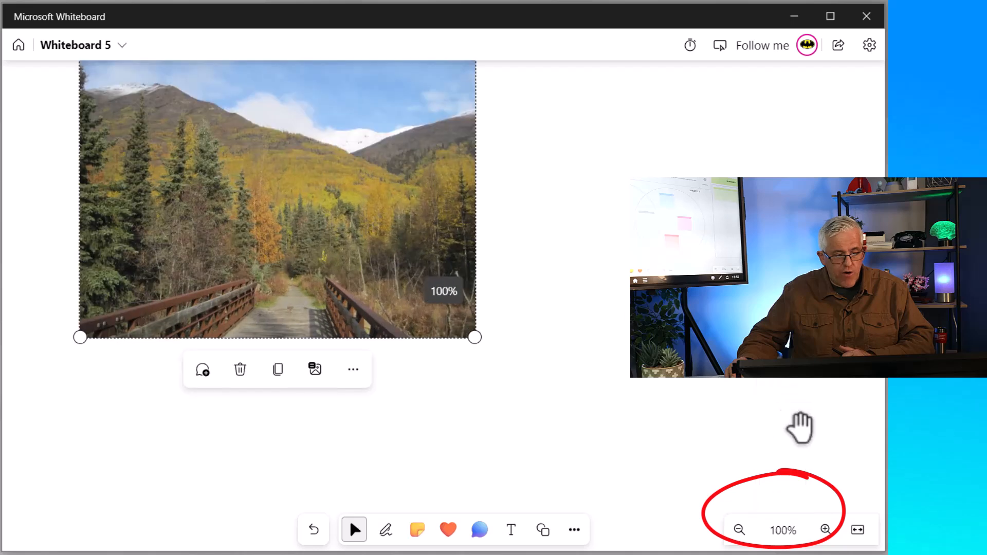
pyautogui.moveTo(397, 265); pyautogui.dragTo(366, 328)
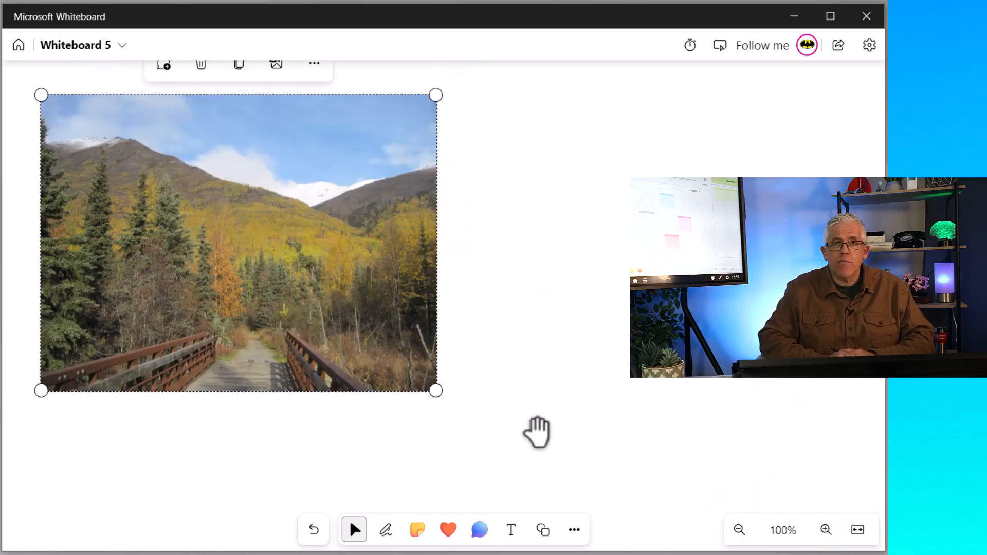
# Annotate the photo in black ink: box the path, run a line from it to the handwritten label "multi-use", and write "sky" above the mountains.
pyautogui.click(386, 530)
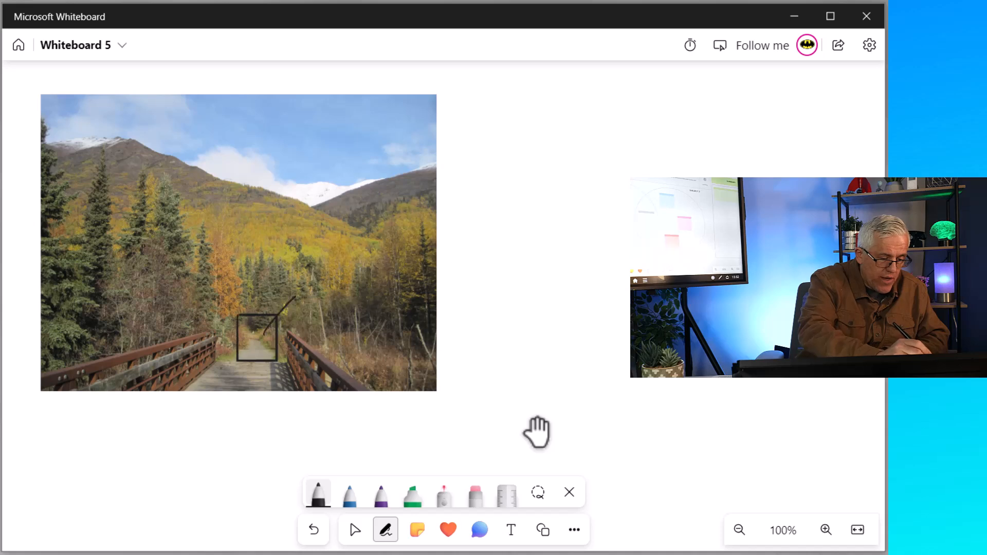
pyautogui.moveTo(276, 317); pyautogui.dragTo(497, 208)
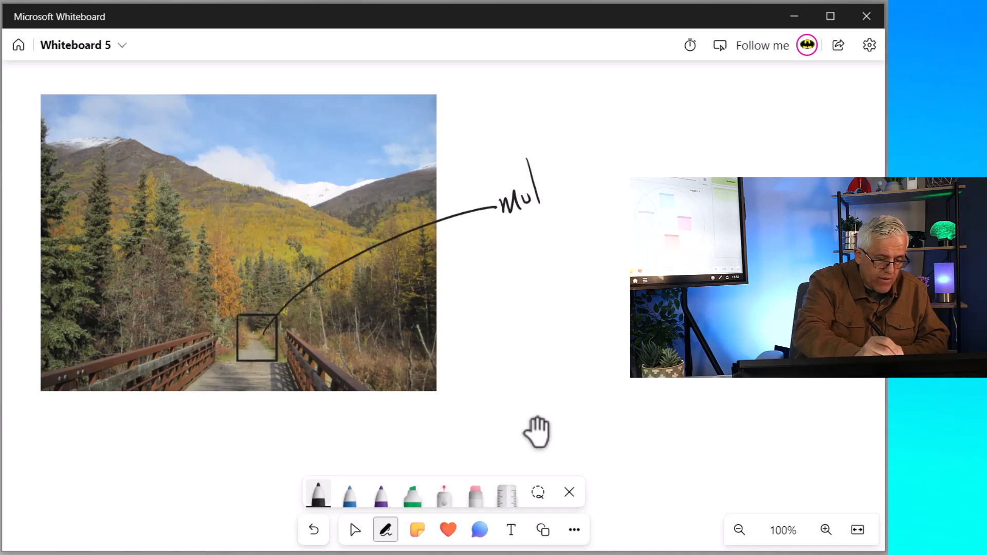
pyautogui.moveTo(569, 181); pyautogui.dragTo(580, 175)
pyautogui.moveTo(589, 169); pyautogui.dragTo(602, 168)
pyautogui.moveTo(614, 160); pyautogui.dragTo(641, 161)
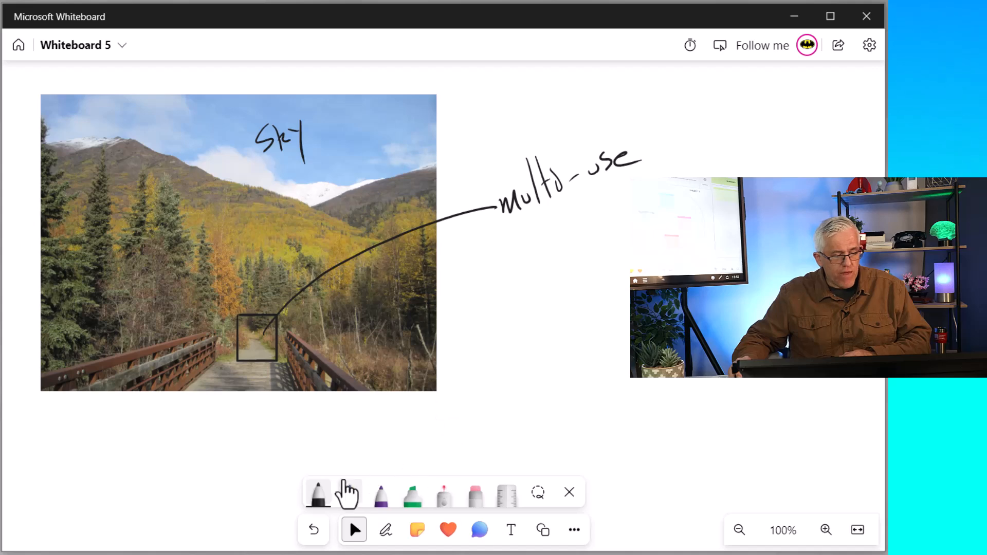
# Select the trail photo together with its ink annotations, scale the group down and move it to the board's upper-left area.
pyautogui.click(239, 247)
pyautogui.moveTo(238, 245)
pyautogui.mouseDown()
pyautogui.moveTo(342, 272)
pyautogui.moveTo(414, 223)
pyautogui.moveTo(256, 243)
pyautogui.moveTo(401, 339)
pyautogui.moveTo(335, 257)
pyautogui.moveTo(280, 343)
pyautogui.moveTo(323, 251)
pyautogui.moveTo(260, 325)
pyautogui.moveTo(292, 269)
pyautogui.moveTo(288, 277)
pyautogui.mouseUp()
pyautogui.moveTo(107, 413); pyautogui.dragTo(196, 344)
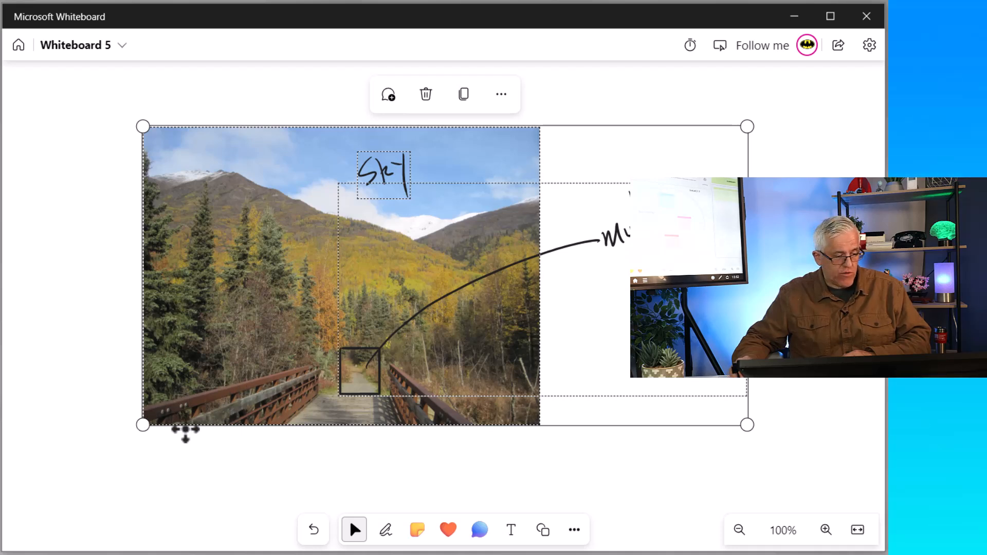
pyautogui.moveTo(138, 424); pyautogui.dragTo(381, 337)
pyautogui.moveTo(480, 244); pyautogui.dragTo(174, 232)
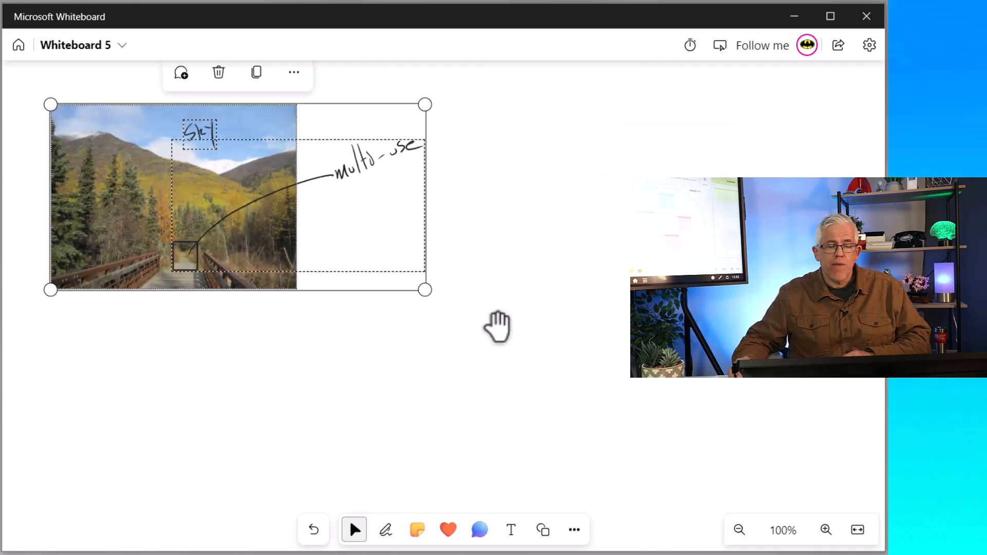
# Insert the icon of two mountains with sun and clouds from the png folder inside Hiking Club > camping.
pyautogui.click(574, 531)
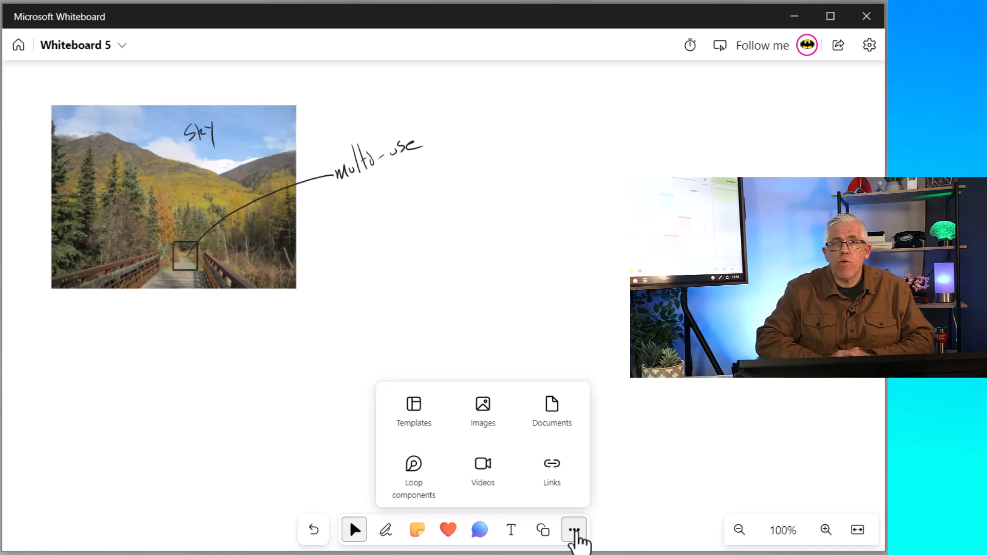
pyautogui.click(481, 427)
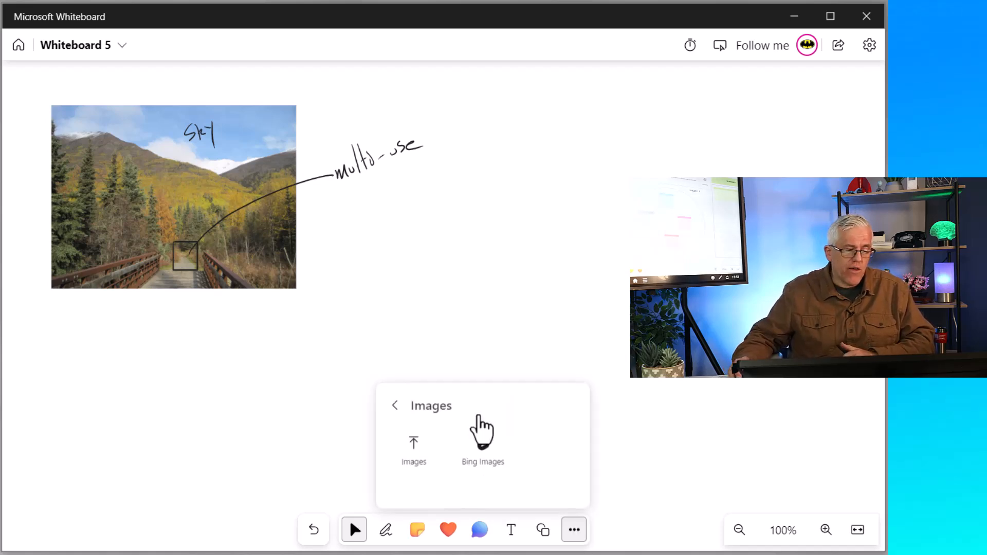
pyautogui.click(414, 452)
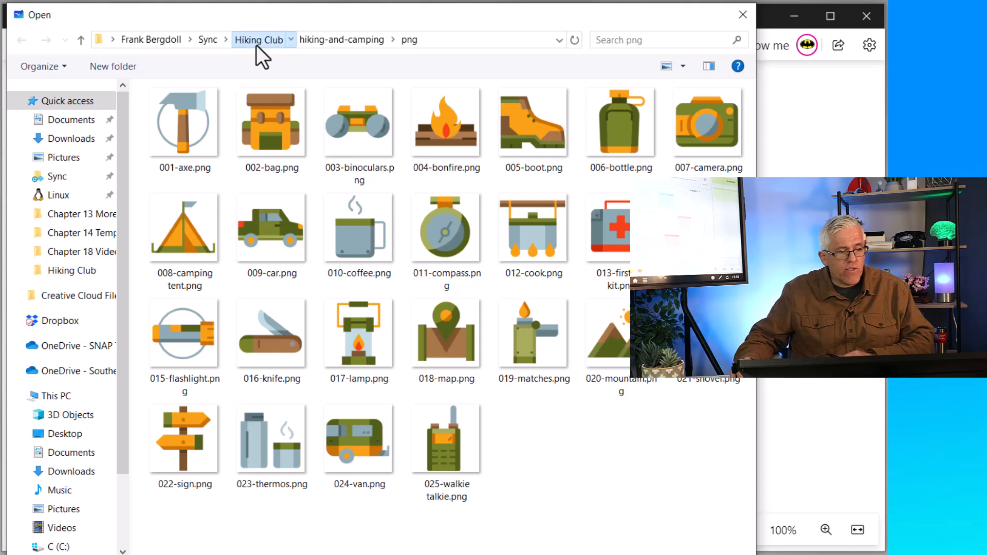
pyautogui.click(257, 39)
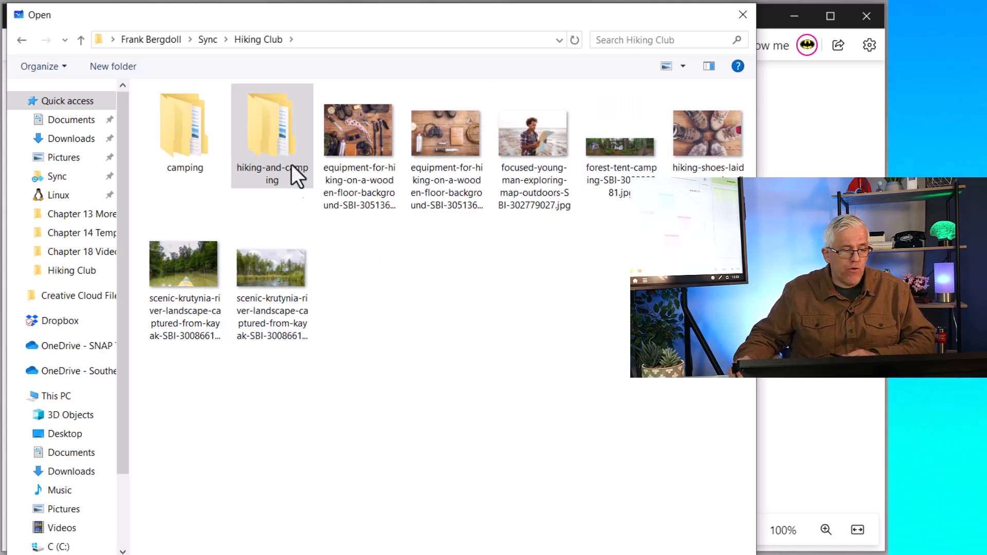
pyautogui.doubleClick(183, 122)
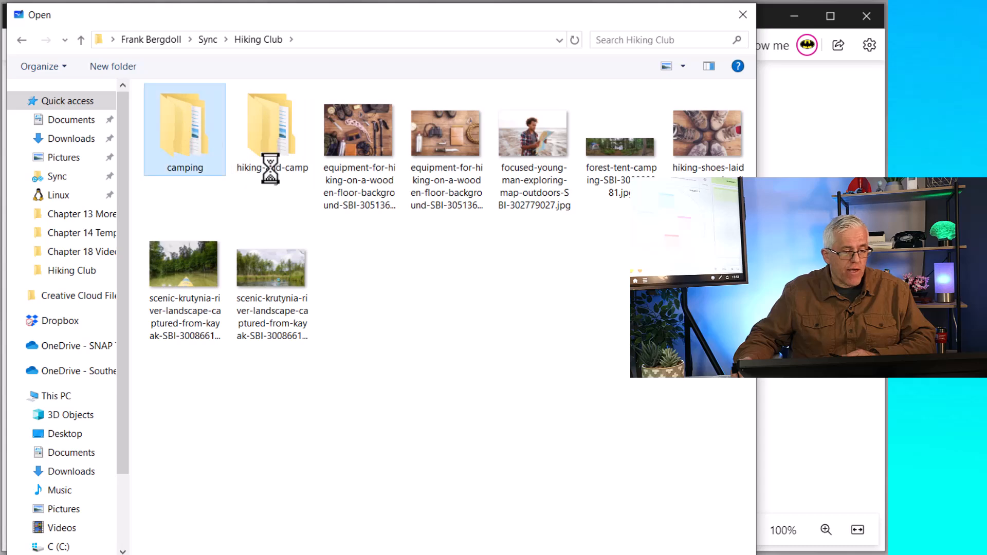
pyautogui.click(174, 131)
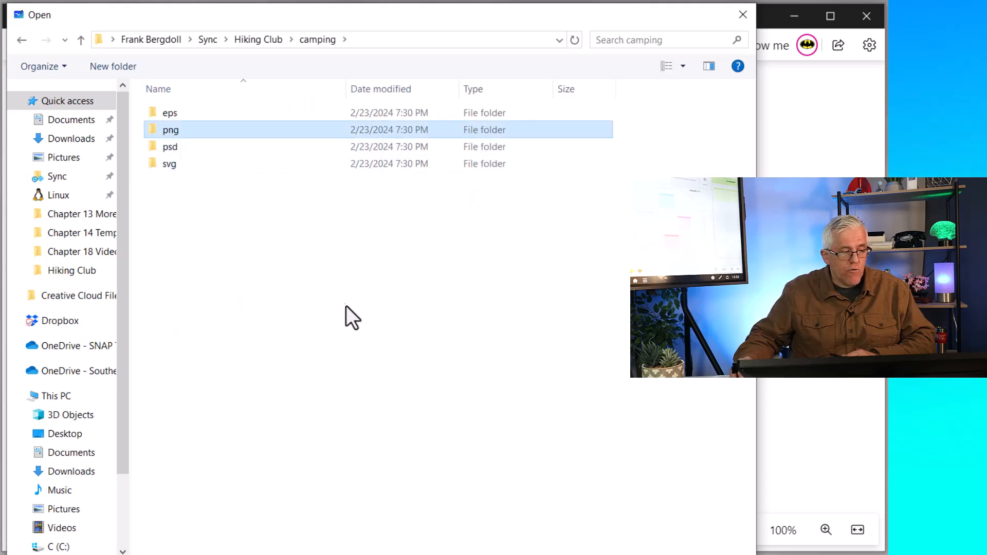
pyautogui.doubleClick(178, 131)
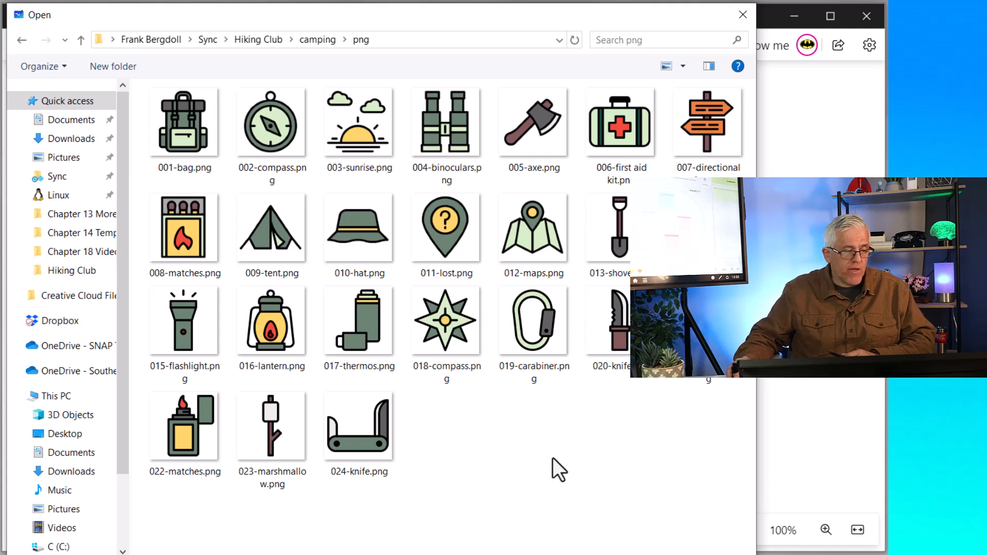
pyautogui.click(708, 339)
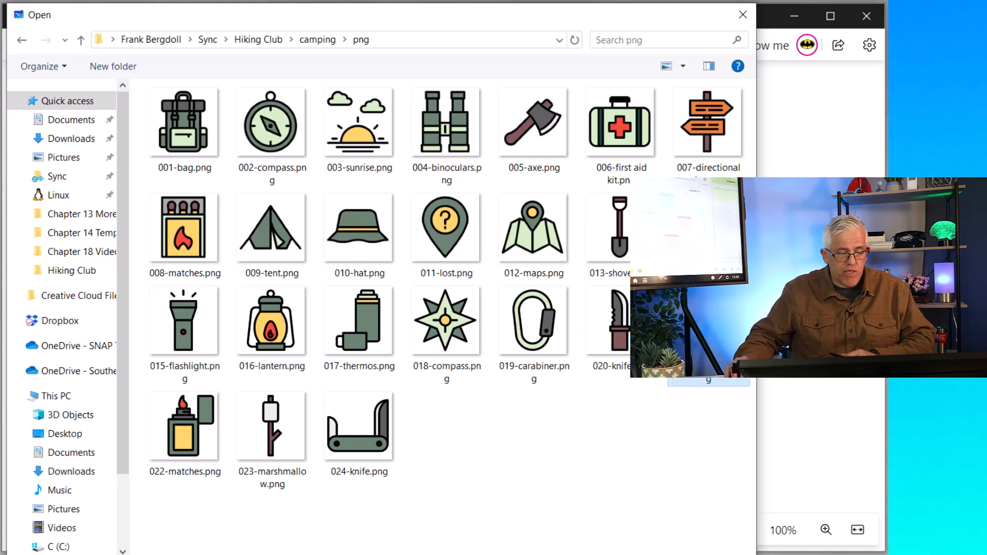
# Shrink the mountain icon and place it beside the annotated trail photo, with the board at 100% zoom.
pyautogui.moveTo(466, 295); pyautogui.dragTo(465, 241)
pyautogui.moveTo(680, 288); pyautogui.dragTo(733, 452)
pyautogui.moveTo(543, 395); pyautogui.dragTo(581, 279)
pyautogui.moveTo(625, 389); pyautogui.dragTo(569, 335)
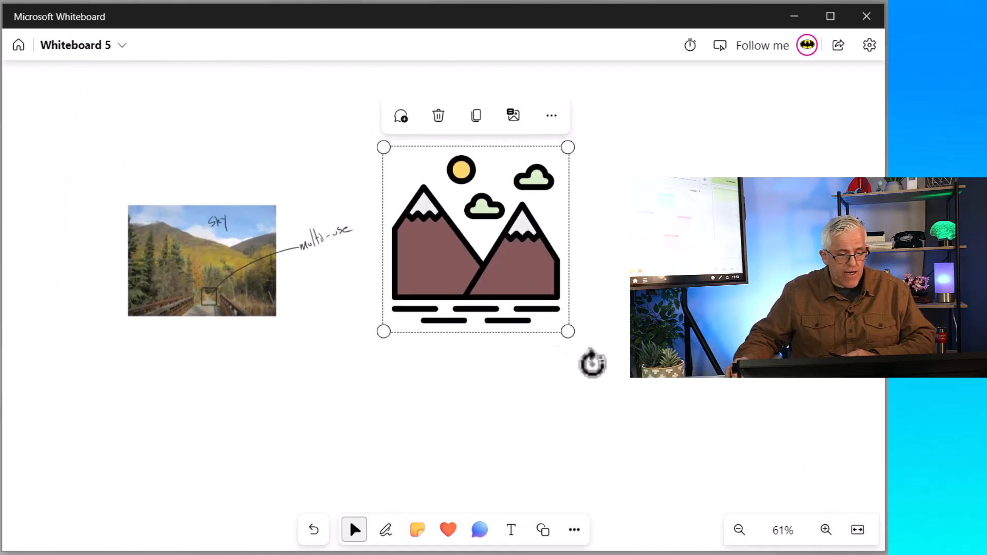
pyautogui.click(782, 529)
pyautogui.click(783, 438)
pyautogui.moveTo(592, 269); pyautogui.dragTo(542, 329)
pyautogui.moveTo(600, 406); pyautogui.dragTo(488, 296)
pyautogui.moveTo(394, 264); pyautogui.dragTo(344, 292)
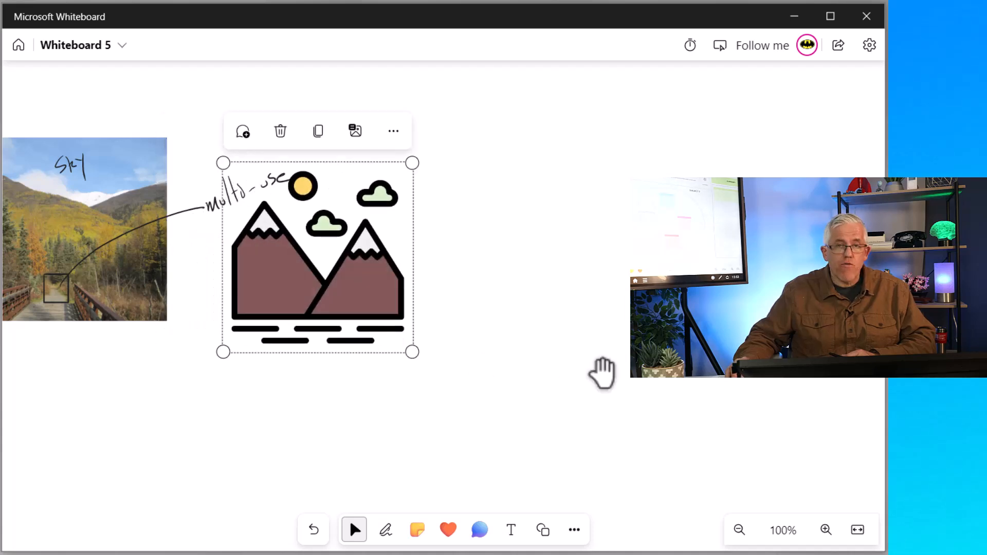
pyautogui.click(620, 294)
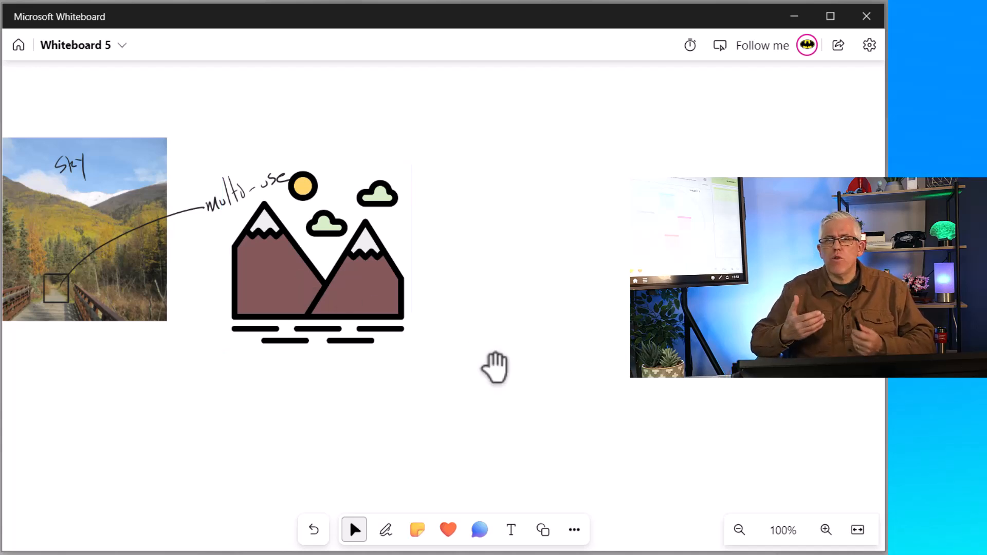
# Try to insert the first equipment-for-hiking photo from the Hiking Club folder.
pyautogui.click(574, 530)
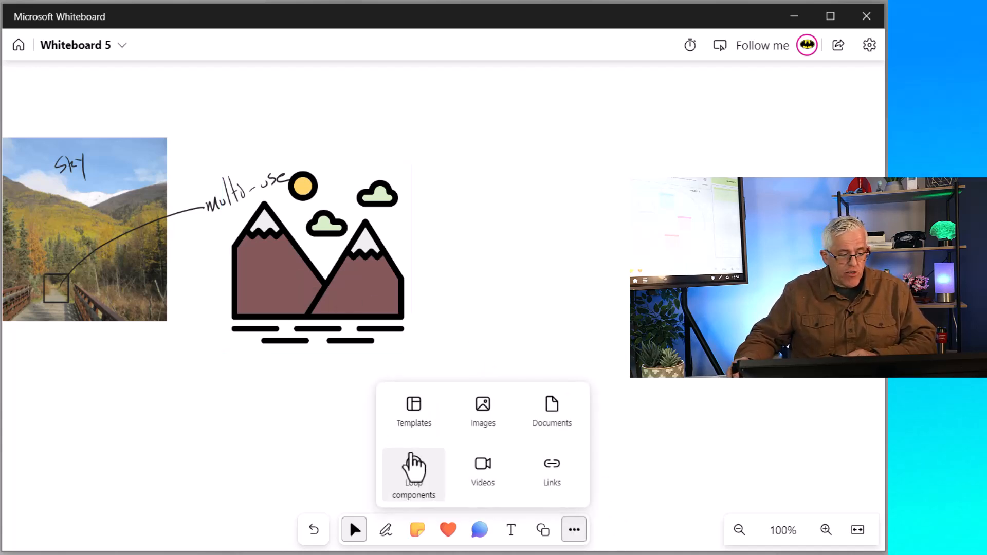
pyautogui.click(477, 419)
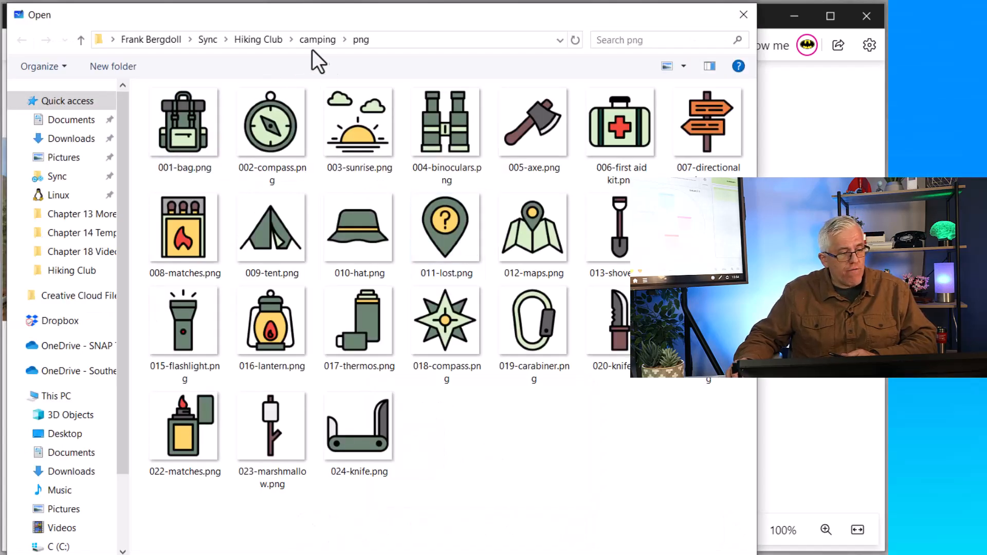
pyautogui.click(241, 44)
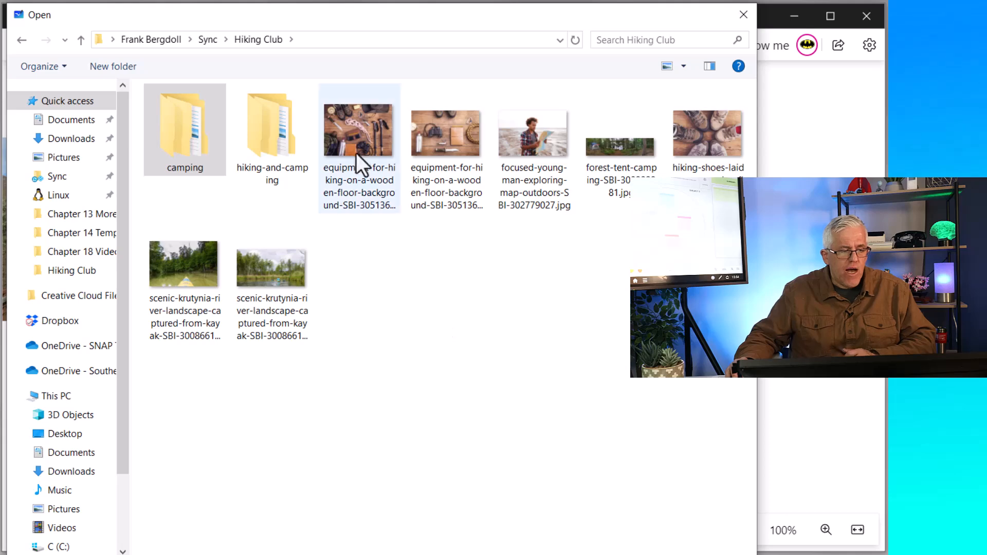
pyautogui.doubleClick(353, 135)
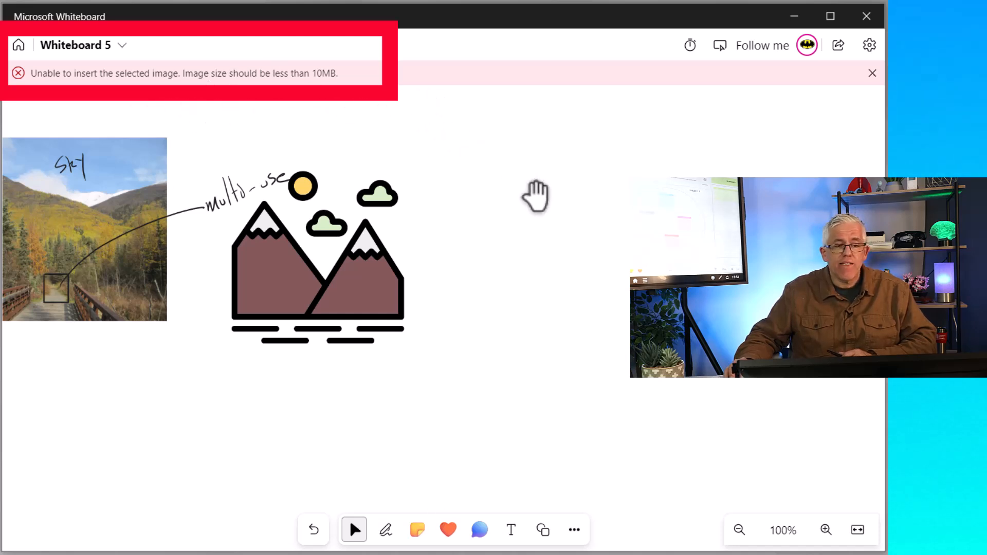
pyautogui.click(872, 74)
# Insert the forest-tent-camping photo from the Hiking Club folder and position it to the right of the mountain icon.
pyautogui.click(573, 530)
pyautogui.click(498, 423)
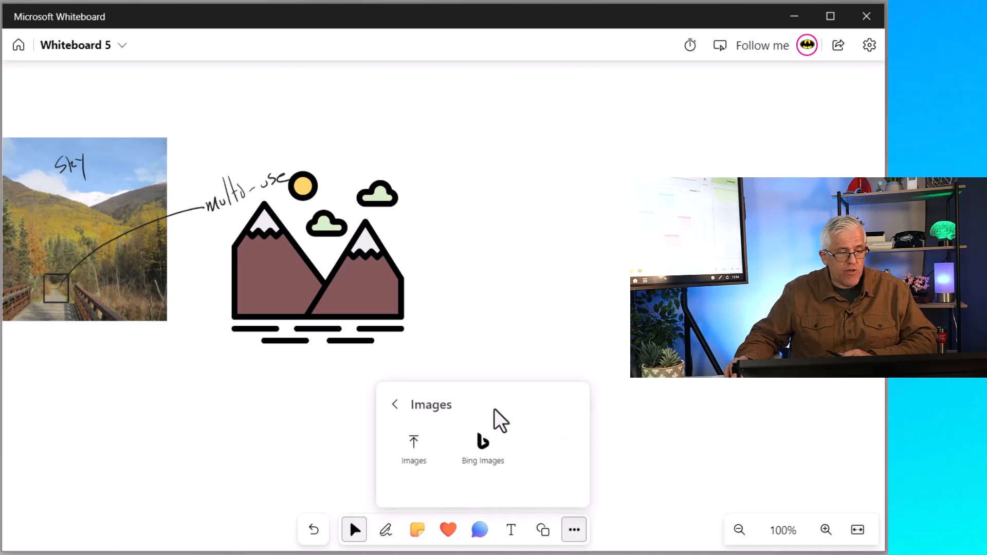
pyautogui.click(421, 456)
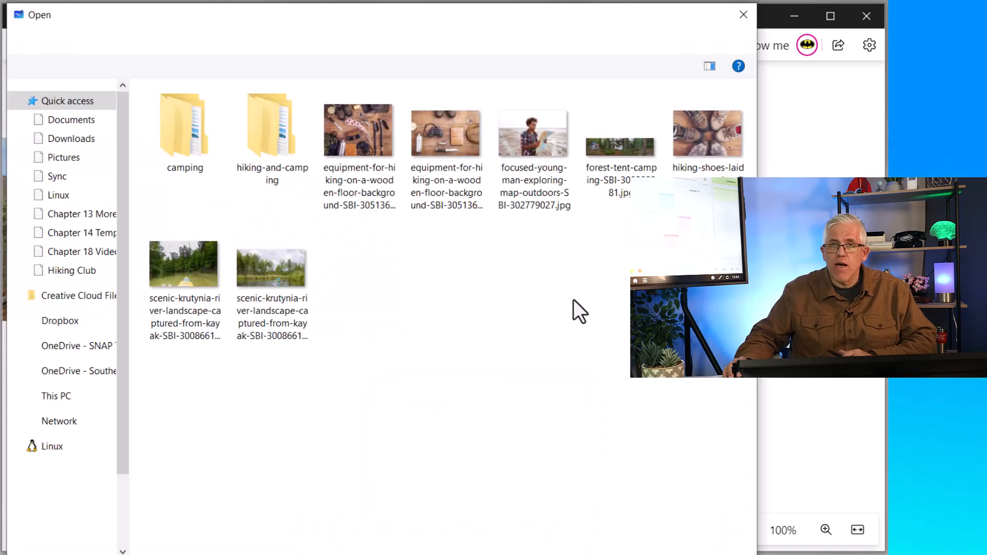
pyautogui.doubleClick(610, 220)
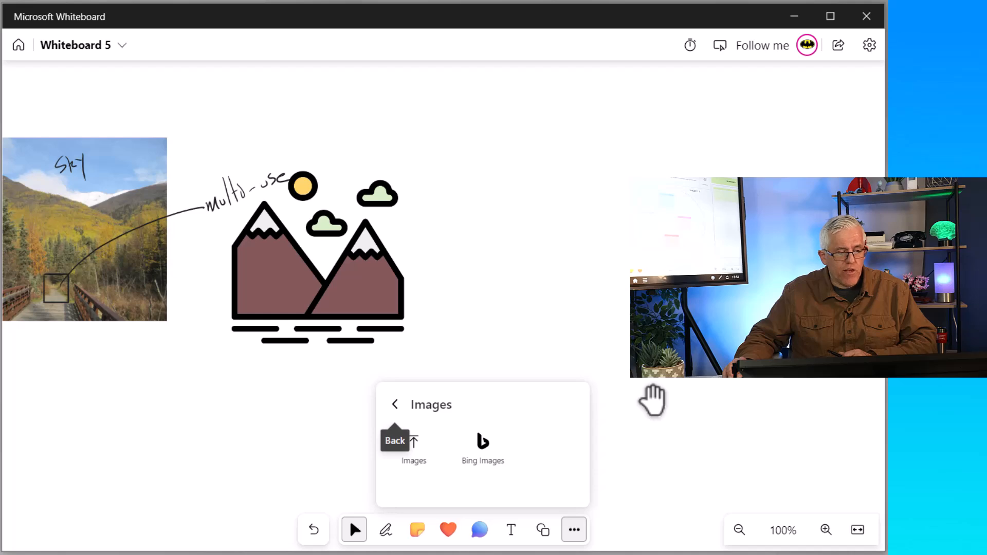
pyautogui.moveTo(540, 331); pyautogui.dragTo(590, 180)
pyautogui.moveTo(560, 392); pyautogui.dragTo(806, 398)
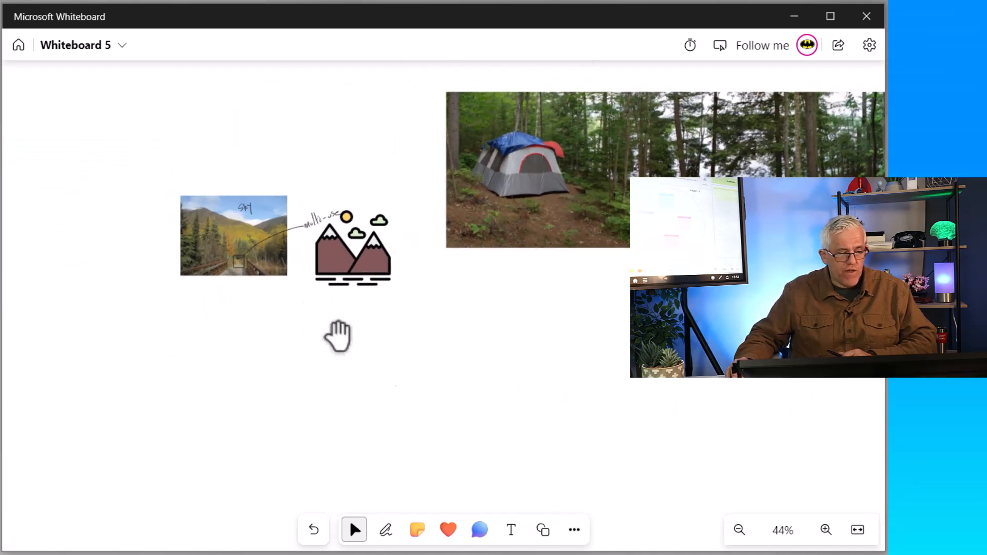
# Lasso-select and delete the trail photo together with its handwritten annotations, and remove the mountain icon as well.
pyautogui.click(385, 529)
pyautogui.click(538, 492)
pyautogui.moveTo(161, 147)
pyautogui.mouseDown()
pyautogui.moveTo(172, 297)
pyautogui.moveTo(408, 257)
pyautogui.moveTo(190, 110)
pyautogui.mouseUp()
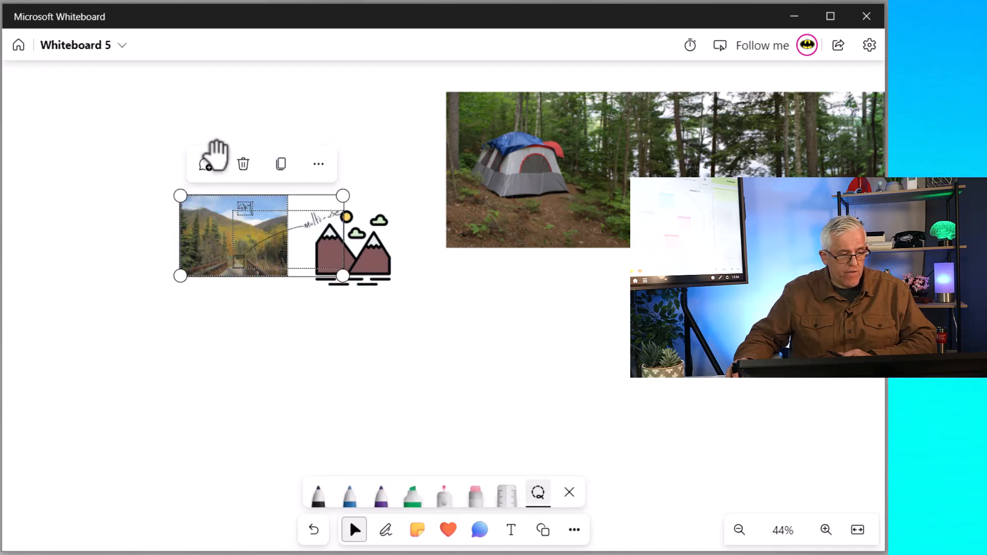
pyautogui.click(243, 164)
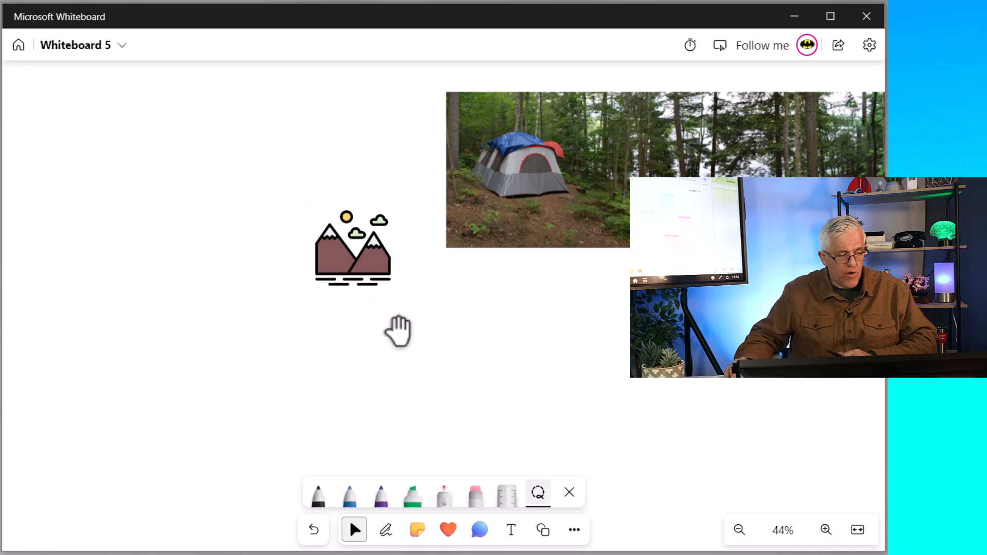
pyautogui.moveTo(300, 206)
pyautogui.mouseDown()
pyautogui.moveTo(425, 223)
pyautogui.moveTo(309, 206)
pyautogui.mouseUp()
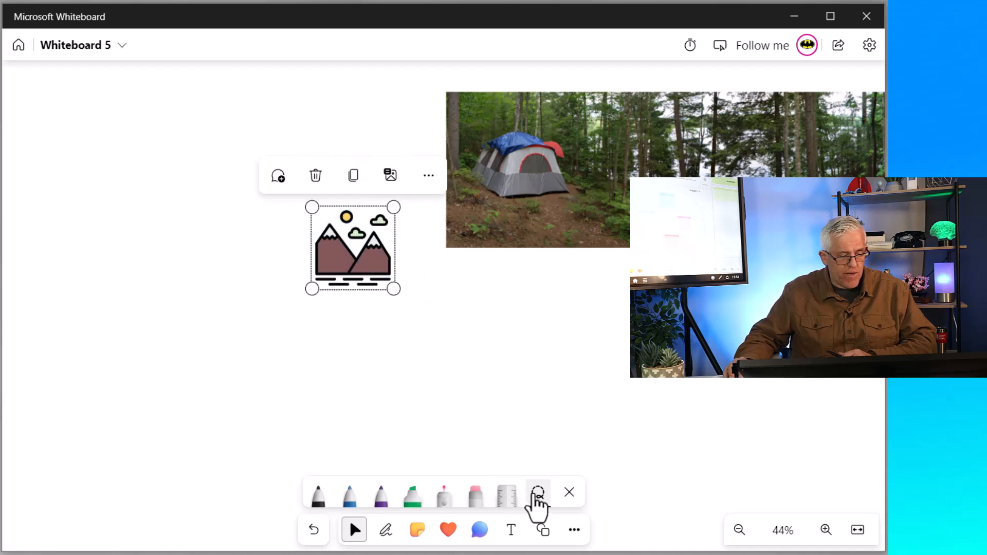
pyautogui.click(315, 176)
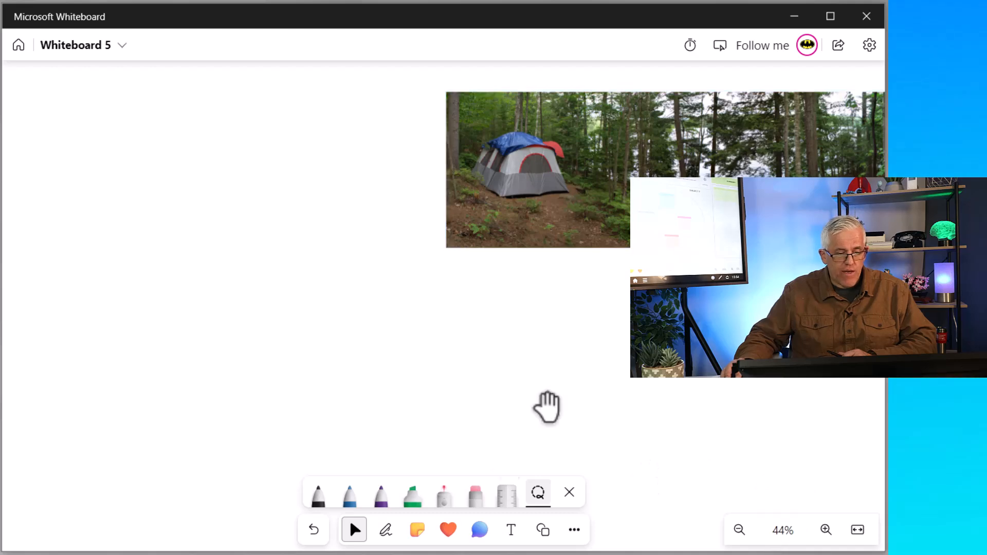
# Move the forest tent photo into the space left by the deleted images and shrink it with the board at 66% zoom.
pyautogui.moveTo(564, 192); pyautogui.dragTo(271, 188)
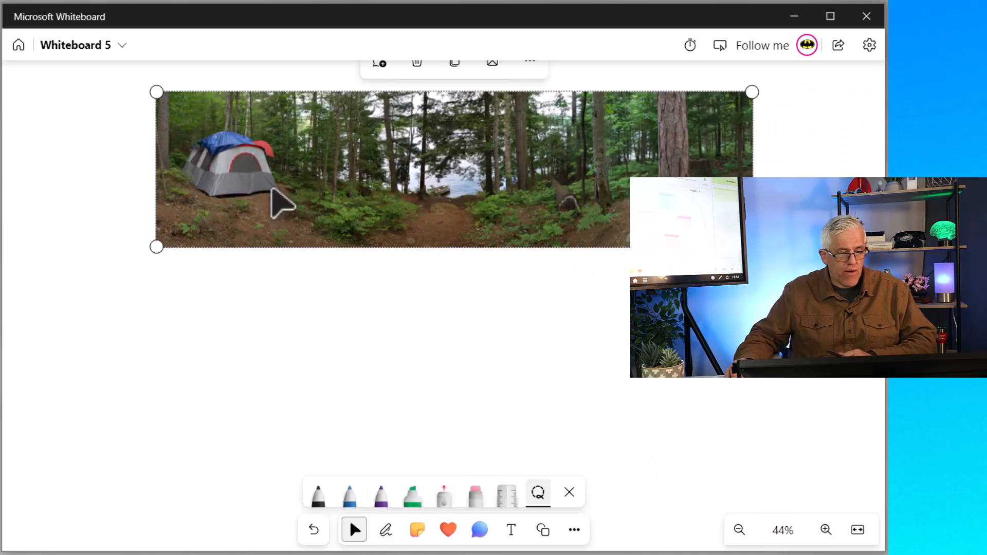
pyautogui.click(779, 532)
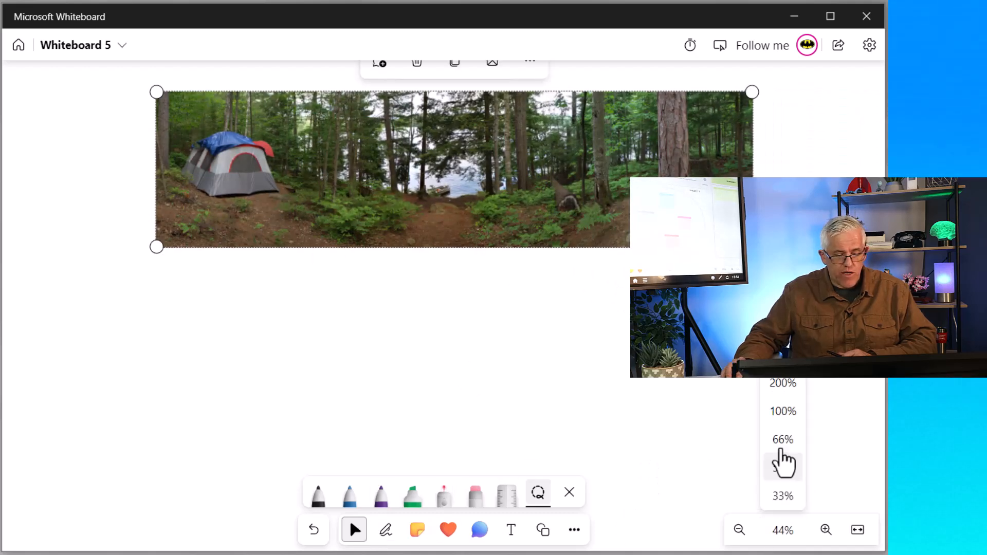
pyautogui.click(782, 411)
pyautogui.moveTo(622, 363); pyautogui.dragTo(668, 475)
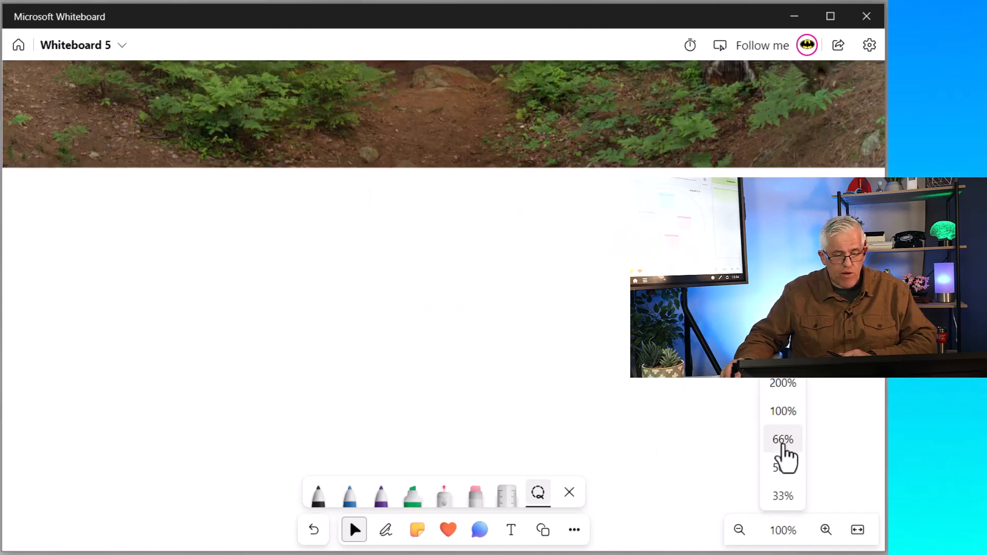
pyautogui.click(782, 439)
pyautogui.click(356, 530)
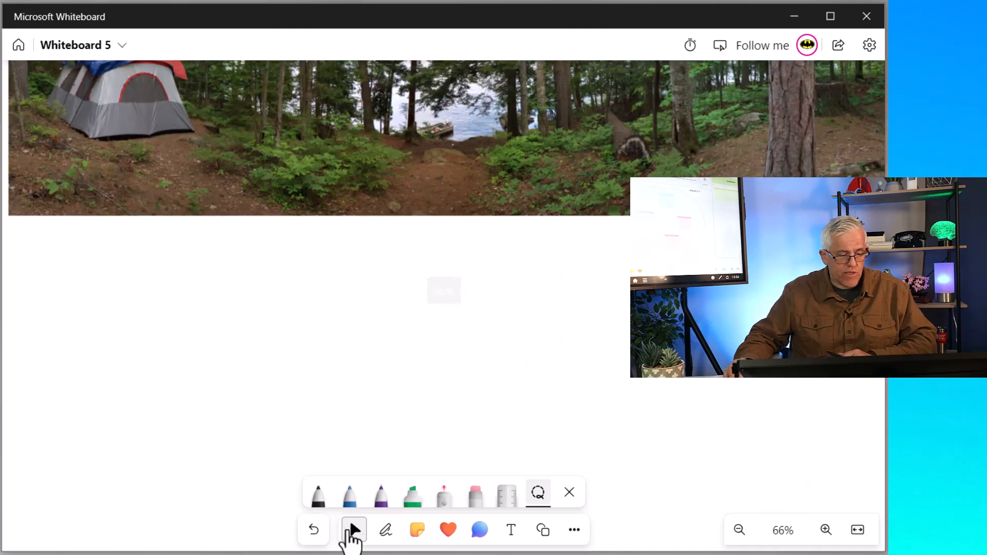
pyautogui.scroll(4, 489, 423)
pyautogui.click(475, 357)
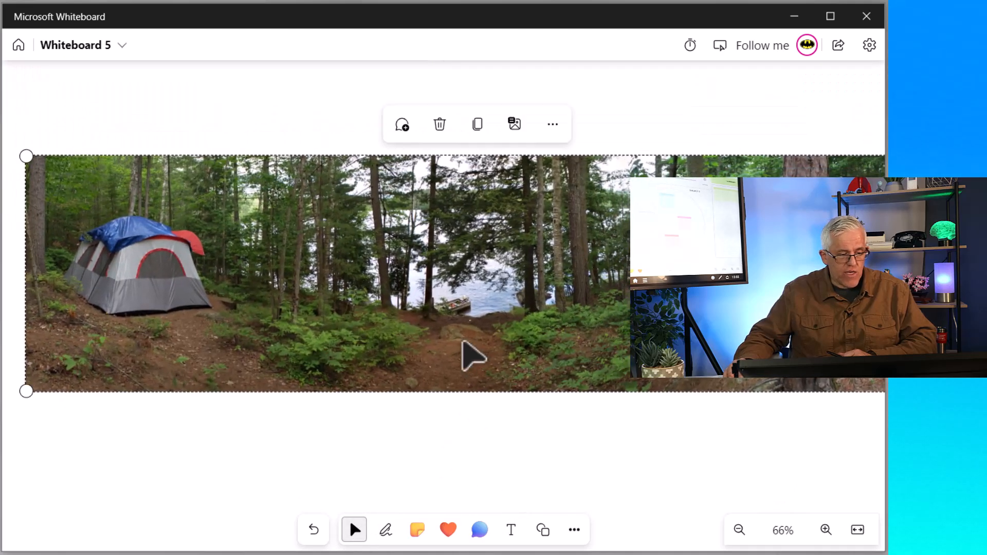
pyautogui.moveTo(267, 293); pyautogui.dragTo(304, 317)
pyautogui.moveTo(514, 238); pyautogui.dragTo(374, 170)
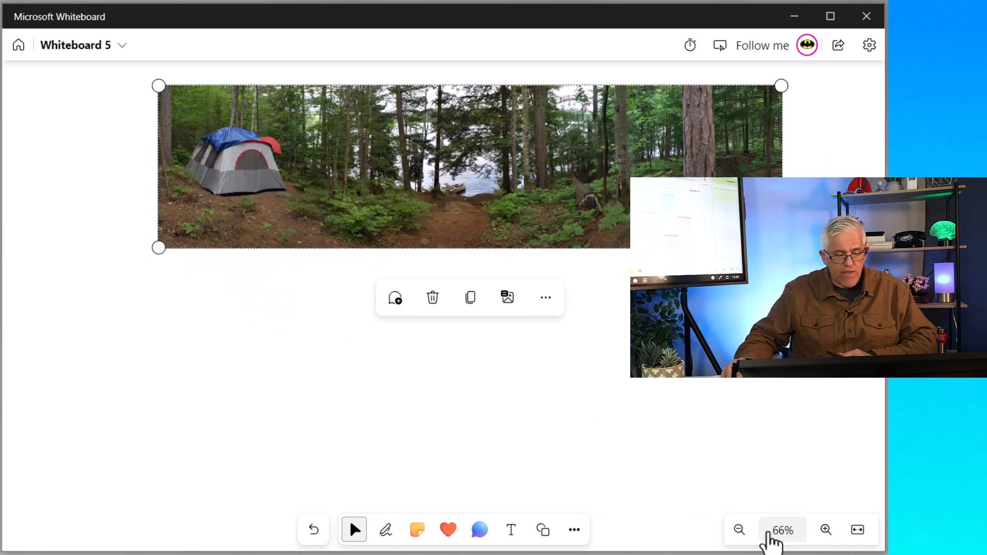
# Set the board zoom to 100%, shrink the forest tent photo until its full width fits in view, and reposition it.
pyautogui.click(784, 415)
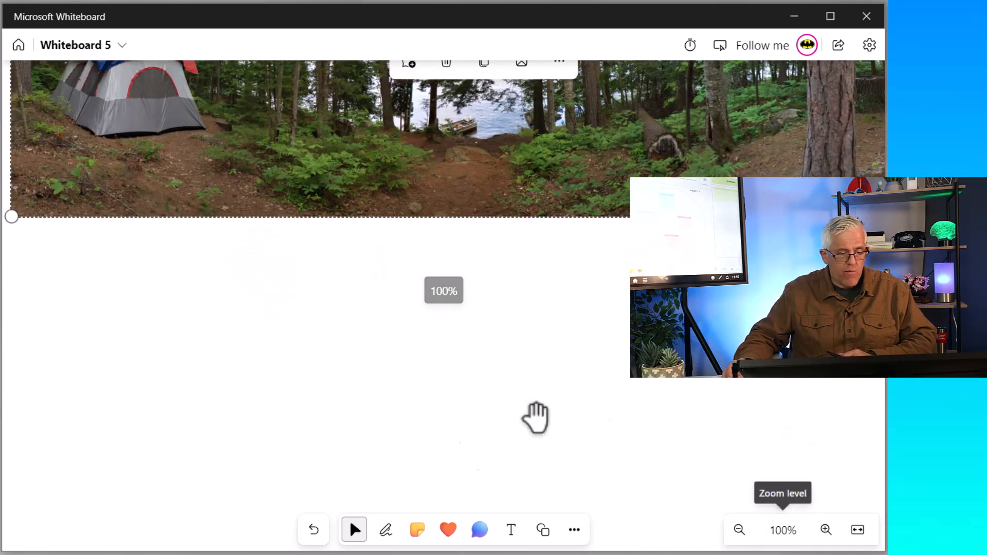
pyautogui.moveTo(406, 461); pyautogui.dragTo(420, 525)
pyautogui.click(33, 331)
pyautogui.moveTo(20, 334); pyautogui.dragTo(269, 271)
pyautogui.moveTo(396, 251); pyautogui.dragTo(286, 229)
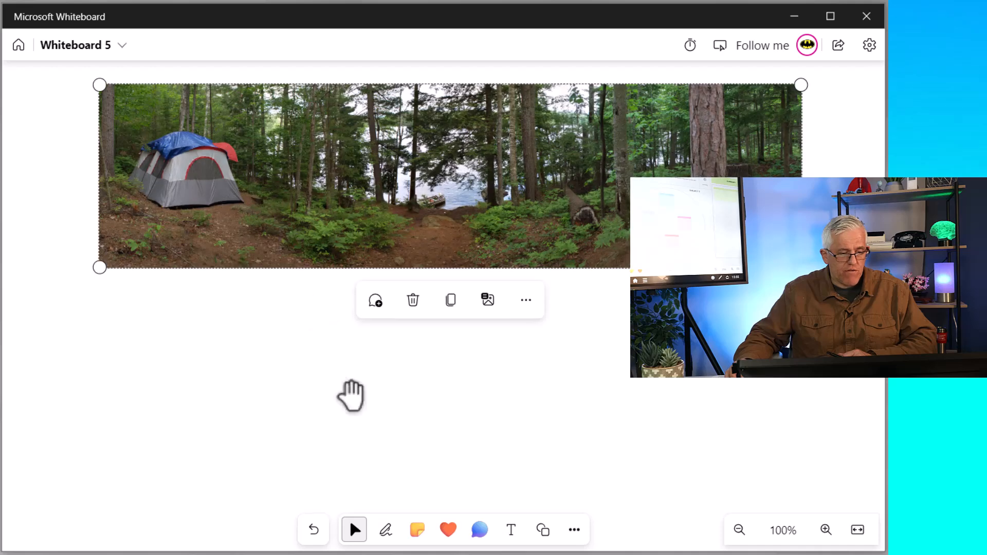
pyautogui.click(459, 411)
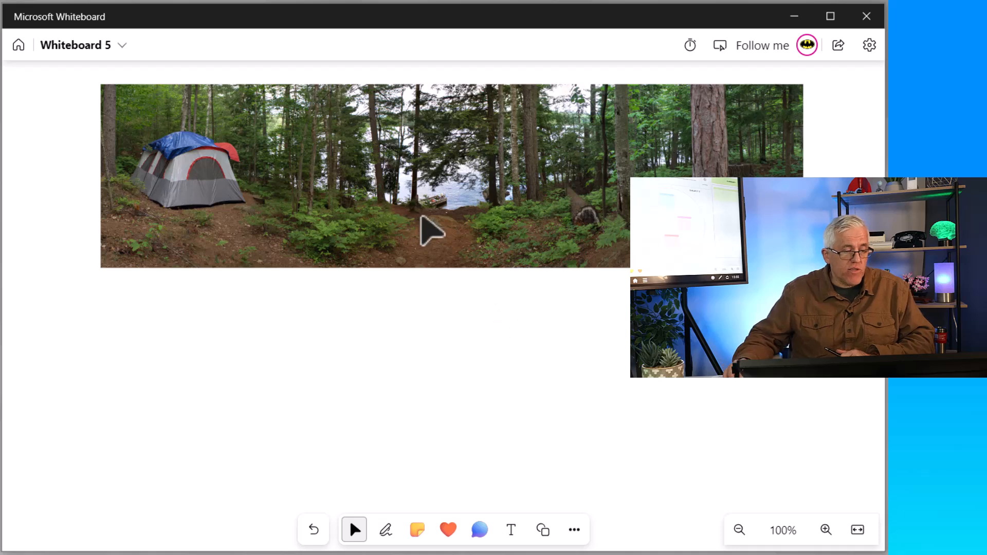
# Insert the orange tent icon from the png folder inside Hiking Club > hiking-and-camping.
pyautogui.click(565, 531)
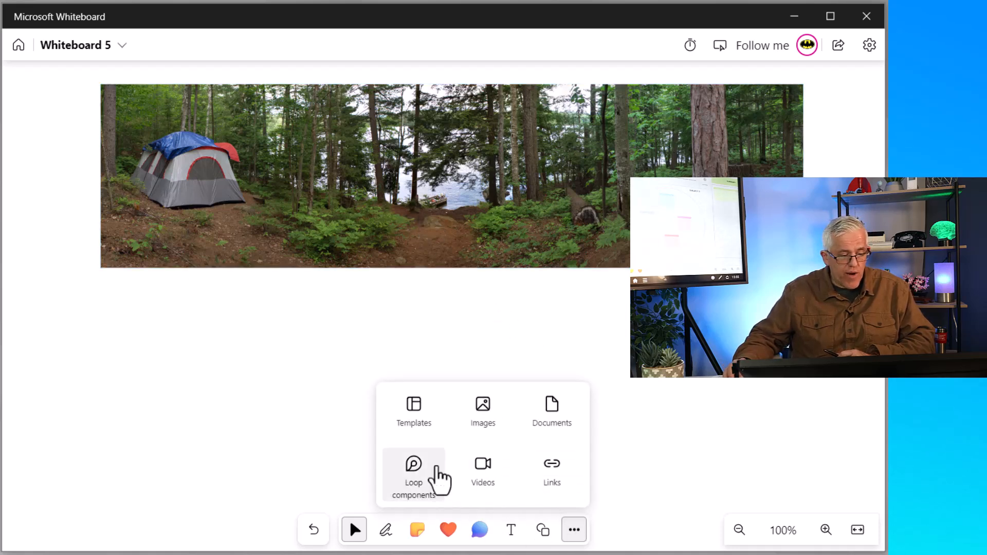
pyautogui.click(483, 411)
pyautogui.click(430, 450)
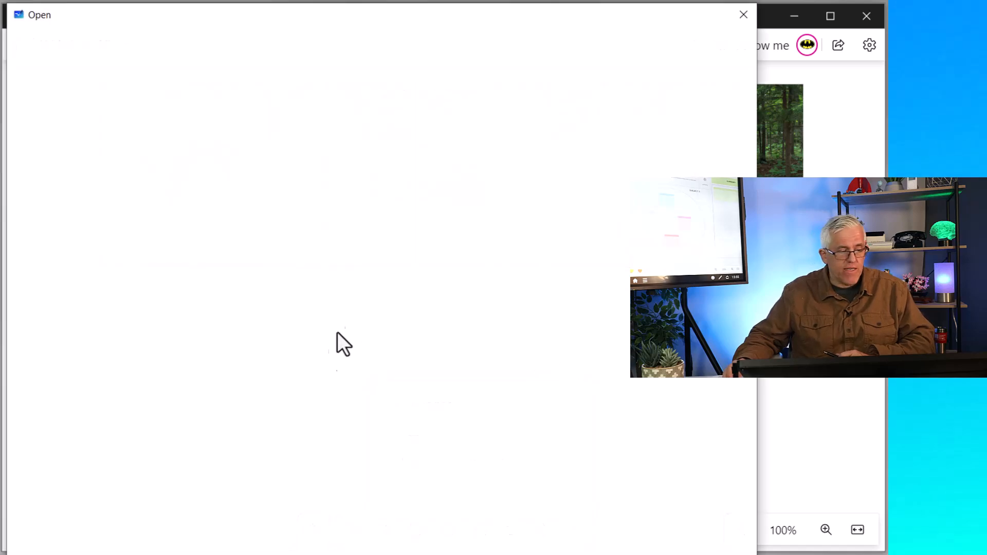
pyautogui.click(280, 140)
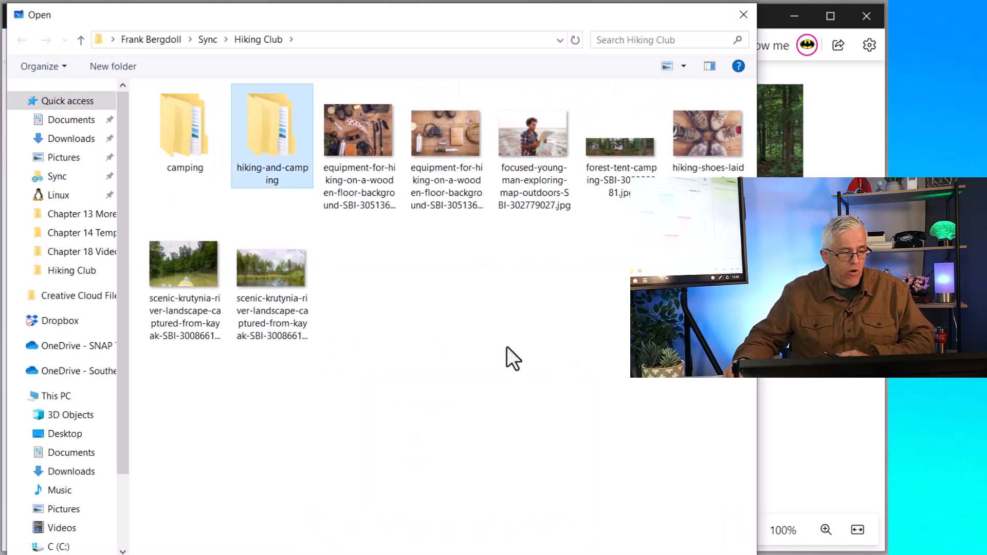
pyautogui.click(177, 135)
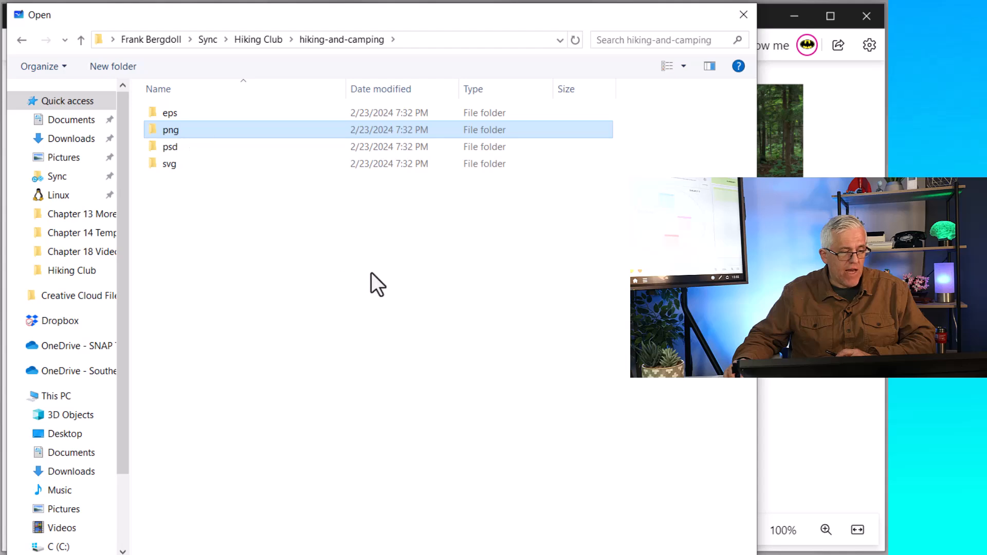
pyautogui.doubleClick(188, 260)
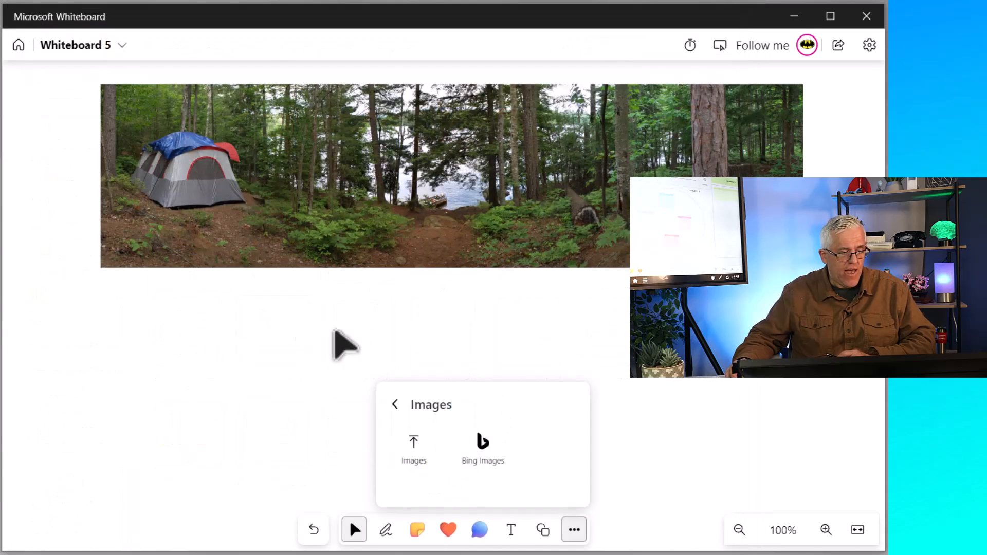
# Shrink the orange tent icon and place it below the right end of the forest photo, with the board at 100% zoom.
pyautogui.moveTo(496, 363); pyautogui.dragTo(184, 294)
pyautogui.moveTo(284, 385); pyautogui.dragTo(718, 205)
pyautogui.moveTo(496, 331); pyautogui.dragTo(564, 452)
pyautogui.click(782, 414)
pyautogui.moveTo(796, 337); pyautogui.dragTo(579, 456)
pyautogui.moveTo(528, 494); pyautogui.dragTo(600, 420)
pyautogui.moveTo(666, 370); pyautogui.dragTo(627, 403)
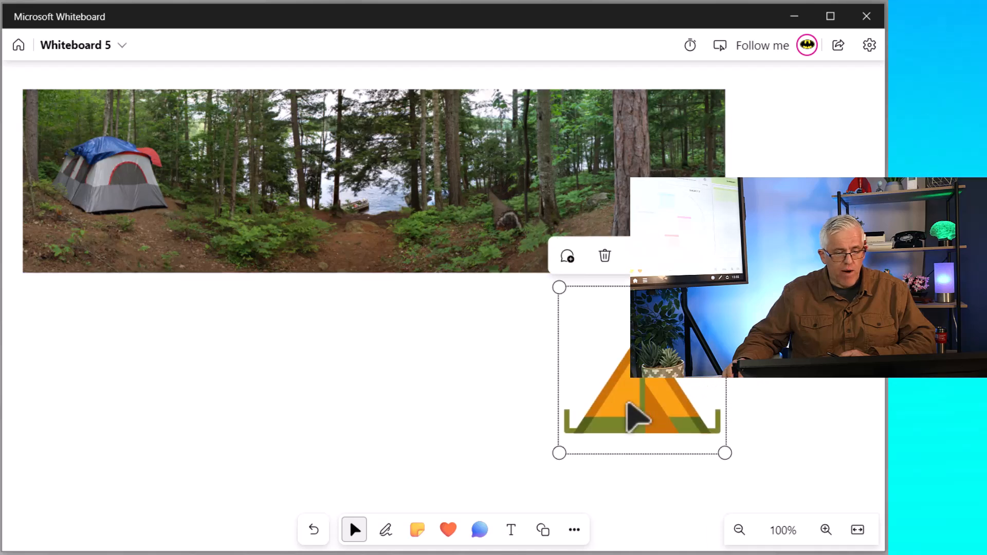
pyautogui.click(503, 392)
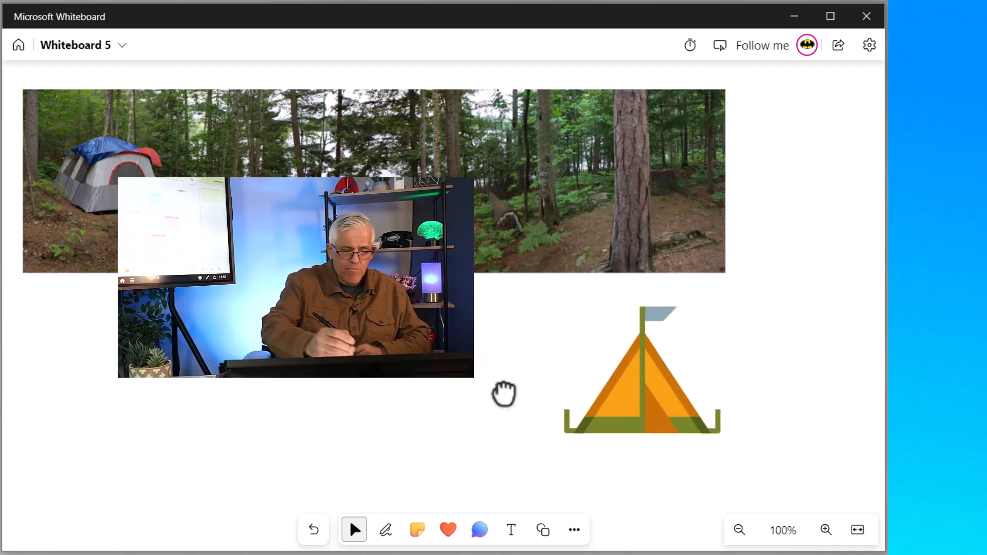
# Draw an arrow pointing at the orange tent icon with the black pen and handwrite "Tent" beside it.
pyautogui.click(385, 530)
pyautogui.click(318, 492)
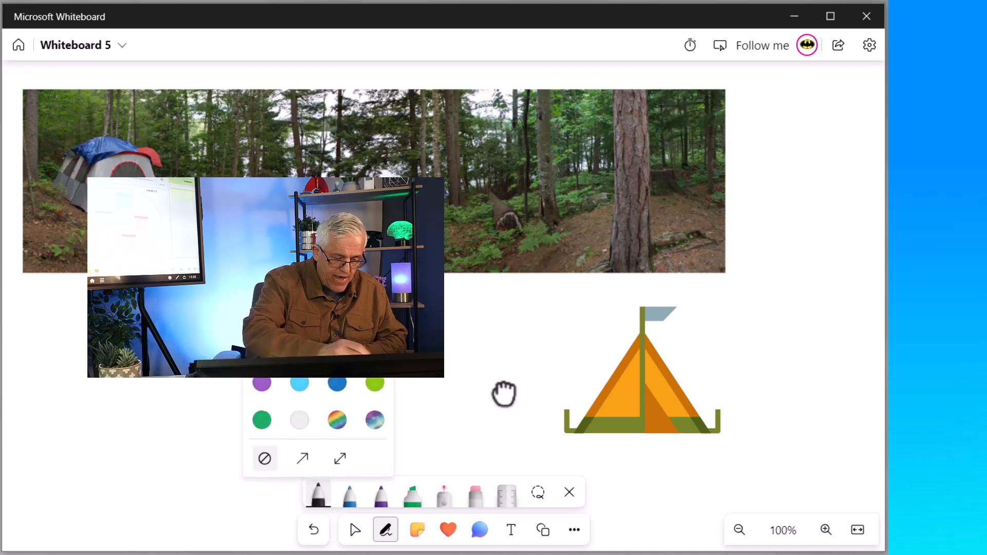
pyautogui.moveTo(736, 324); pyautogui.dragTo(694, 366)
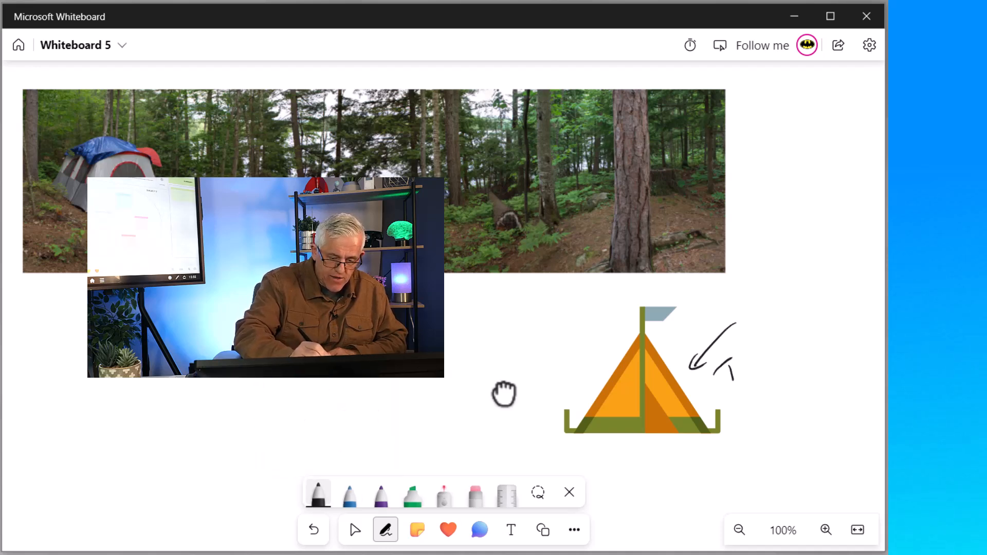
pyautogui.moveTo(752, 353); pyautogui.dragTo(766, 353)
pyautogui.moveTo(762, 318)
pyautogui.mouseDown()
pyautogui.moveTo(779, 350)
pyautogui.moveTo(781, 321)
pyautogui.mouseUp()
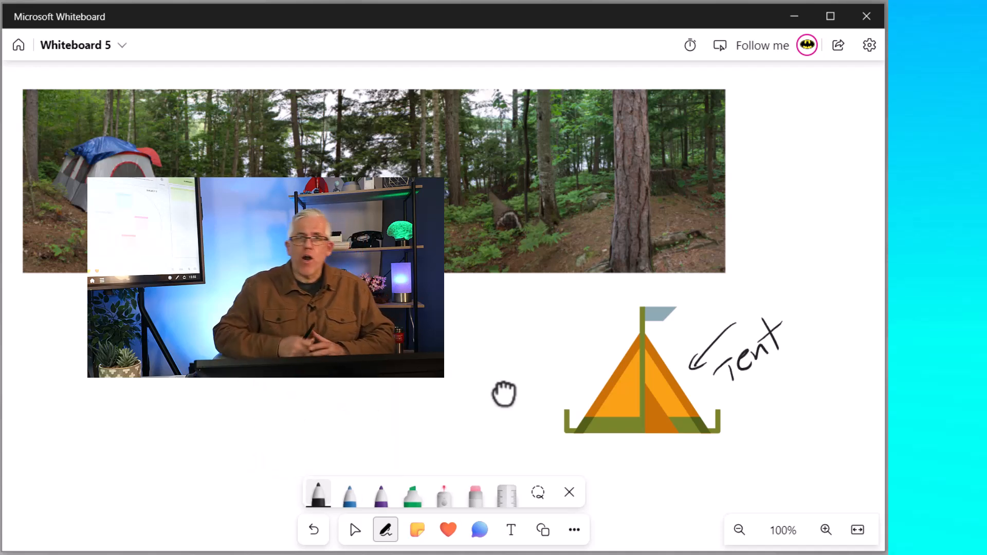